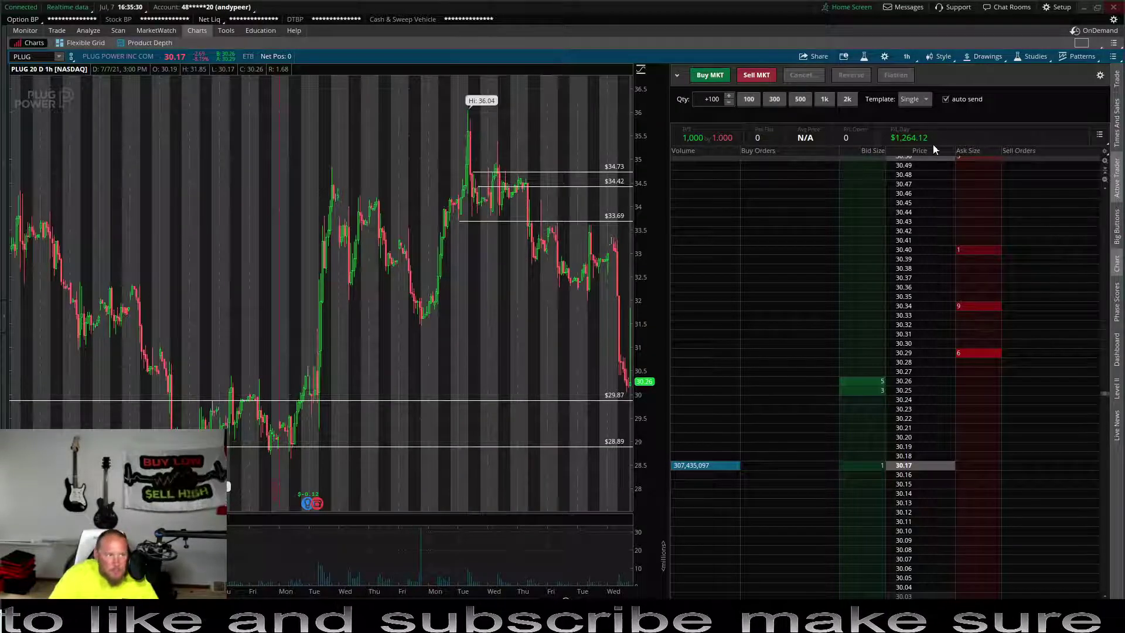
# Close the trading panel to widen the PLUG chart.
pyautogui.click(1120, 186)
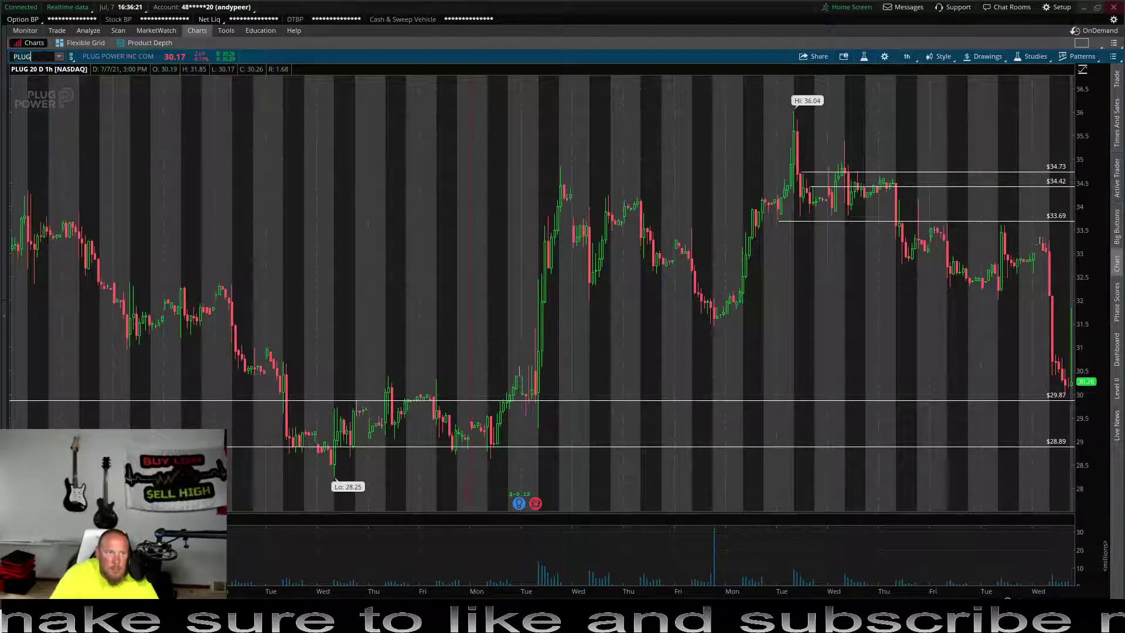
pyautogui.write('BLI')
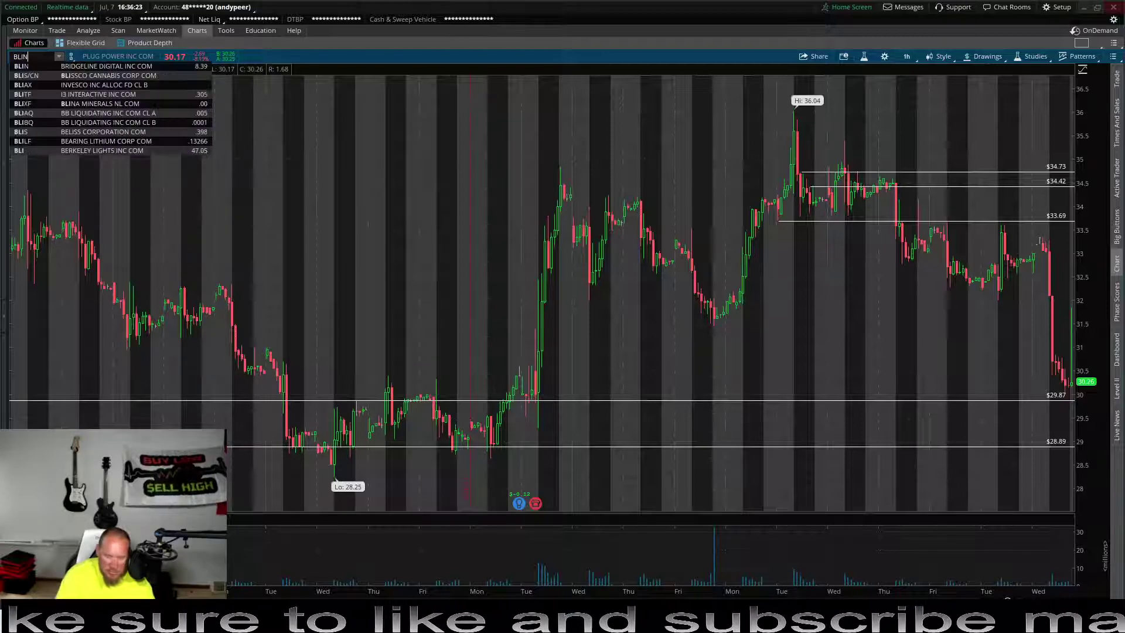
pyautogui.write('N')
# Pick BLIN from the symbol suggestions and load its chart.
pyautogui.press('Up')
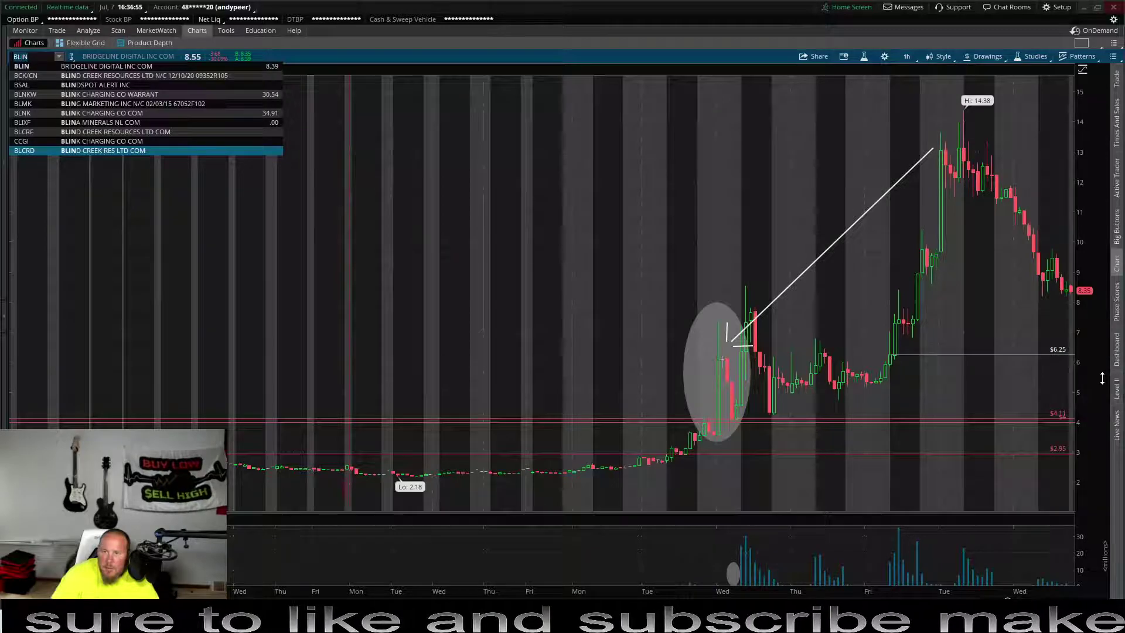
pyautogui.press('Return')
# Split the layout into a 1x2 chart grid and select the empty right cell.
pyautogui.click(1079, 44)
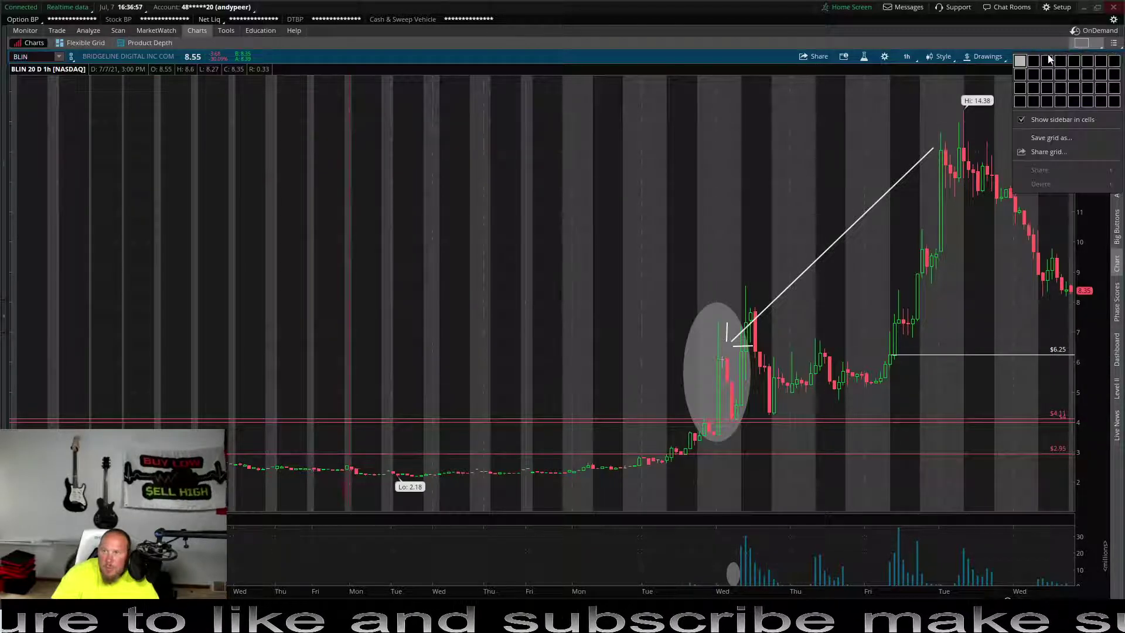
pyautogui.click(1030, 61)
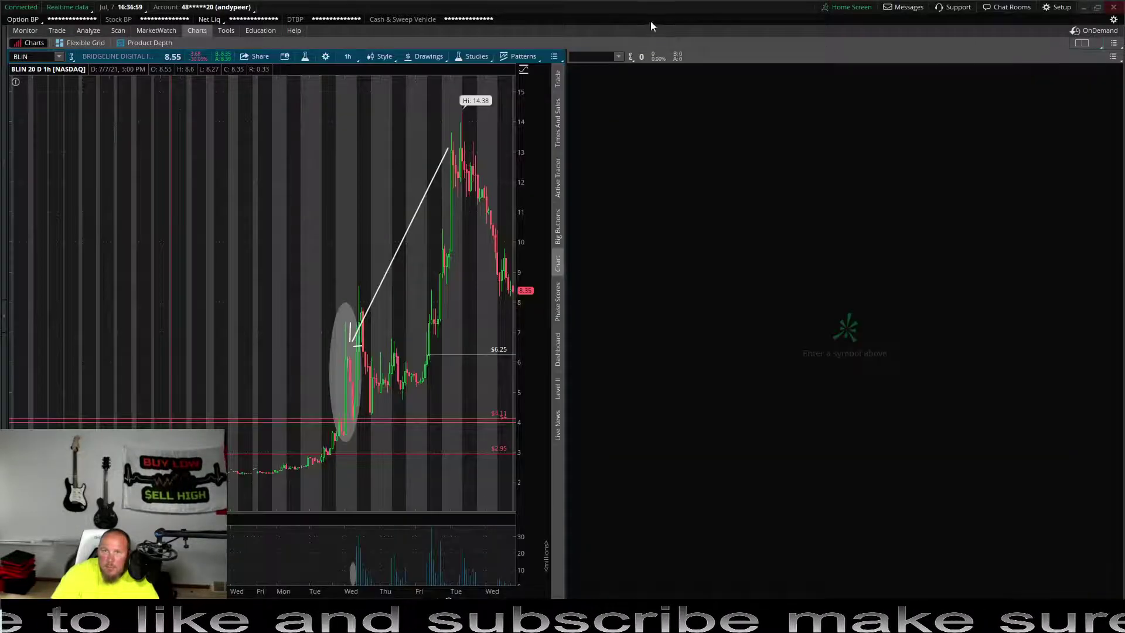
pyautogui.click(593, 57)
pyautogui.write('OSAT')
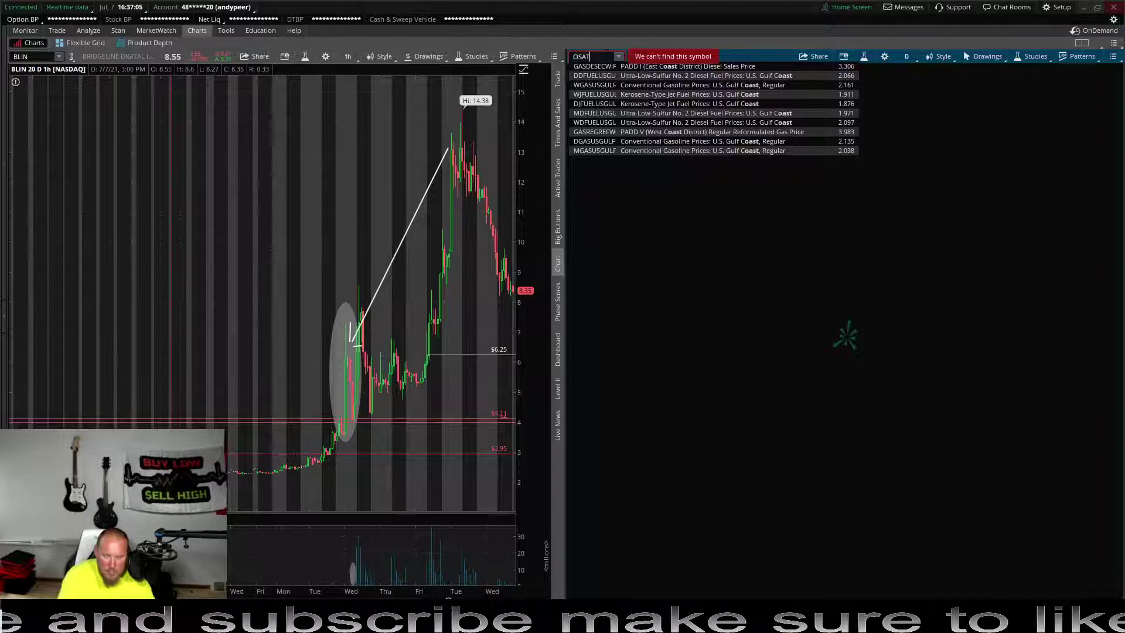
# Load OSAT at 20 D : 1h and zoom onto its early-July spike.
pyautogui.press('Return')
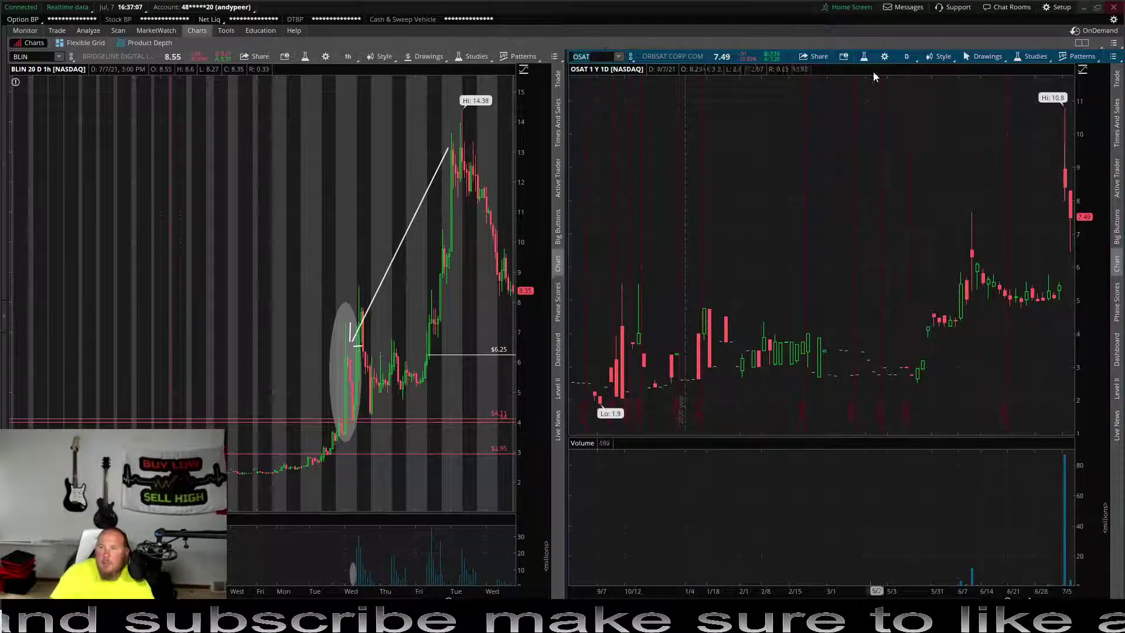
pyautogui.click(908, 57)
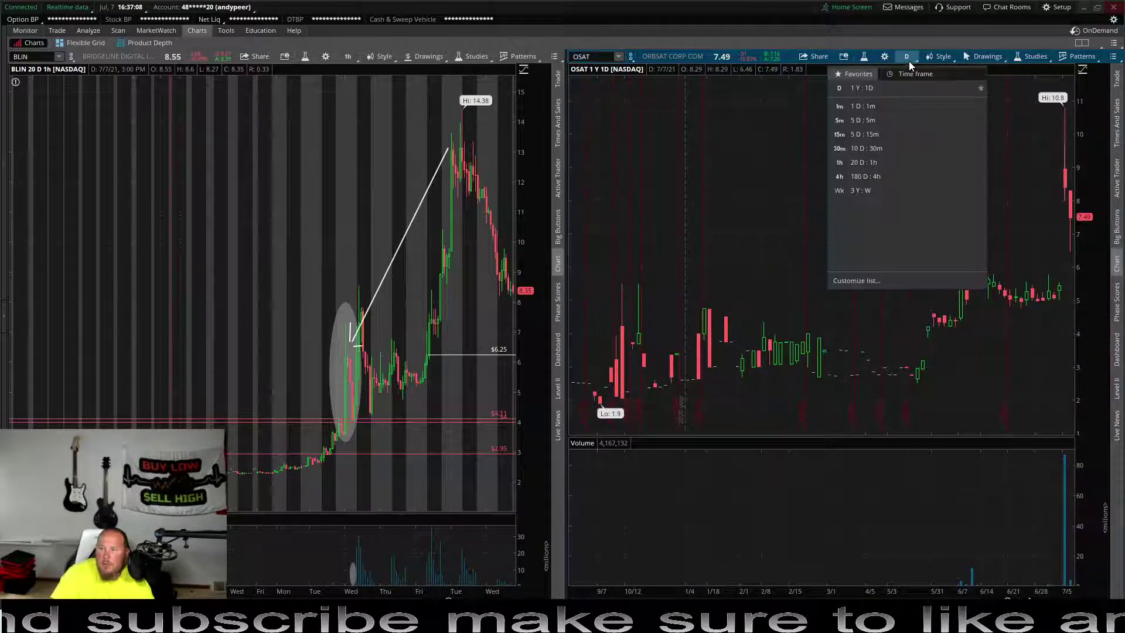
pyautogui.click(901, 164)
pyautogui.moveTo(1059, 268); pyautogui.dragTo(1061, 268)
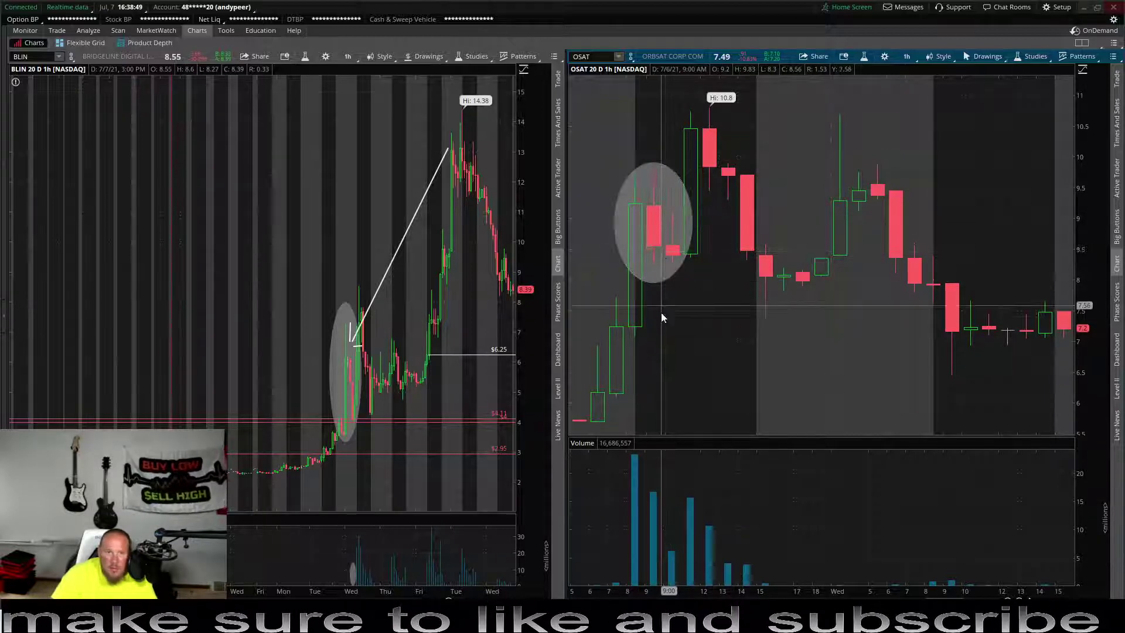
pyautogui.scroll(3, 299, 374)
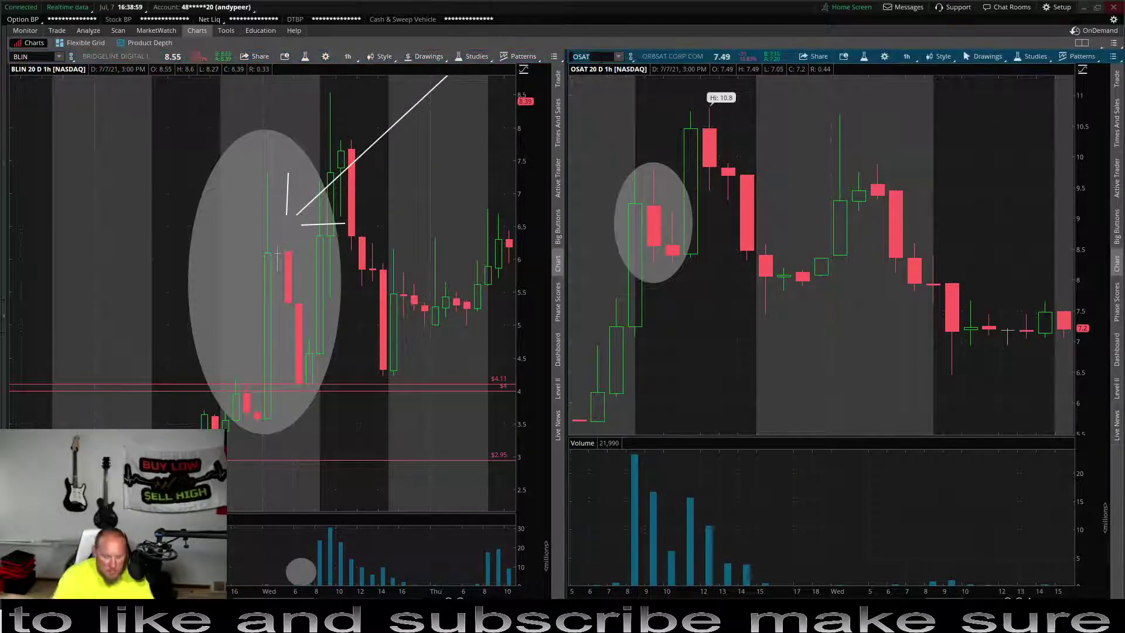
pyautogui.write('DARE')
# Load DARE in the right chart in place of OSAT.
pyautogui.press('Return')
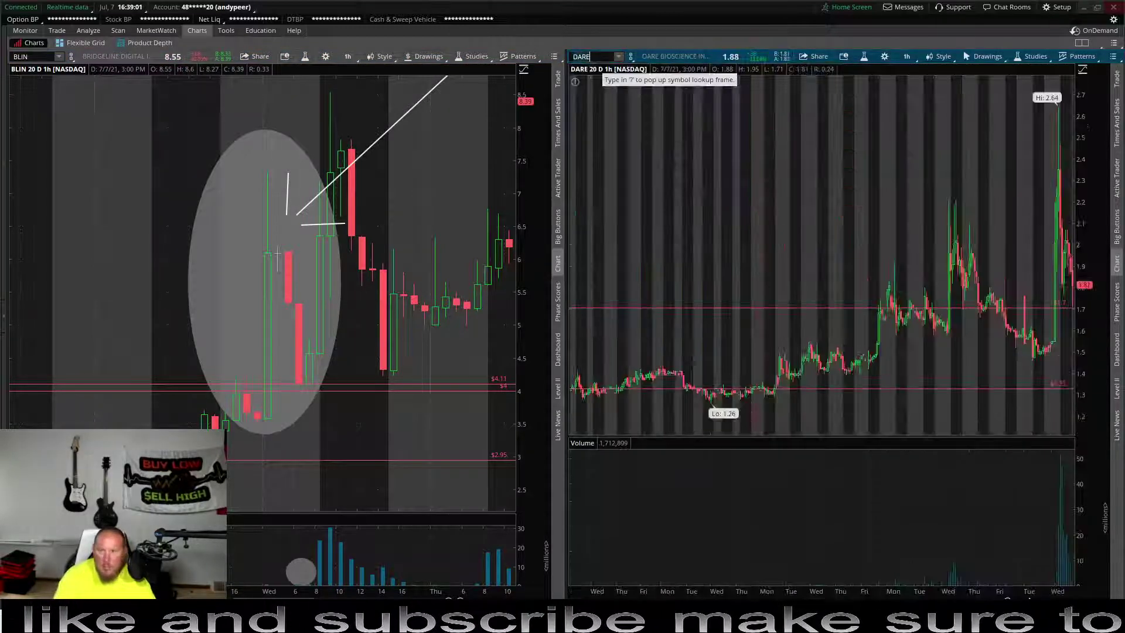
pyautogui.scroll(3, 1025, 193)
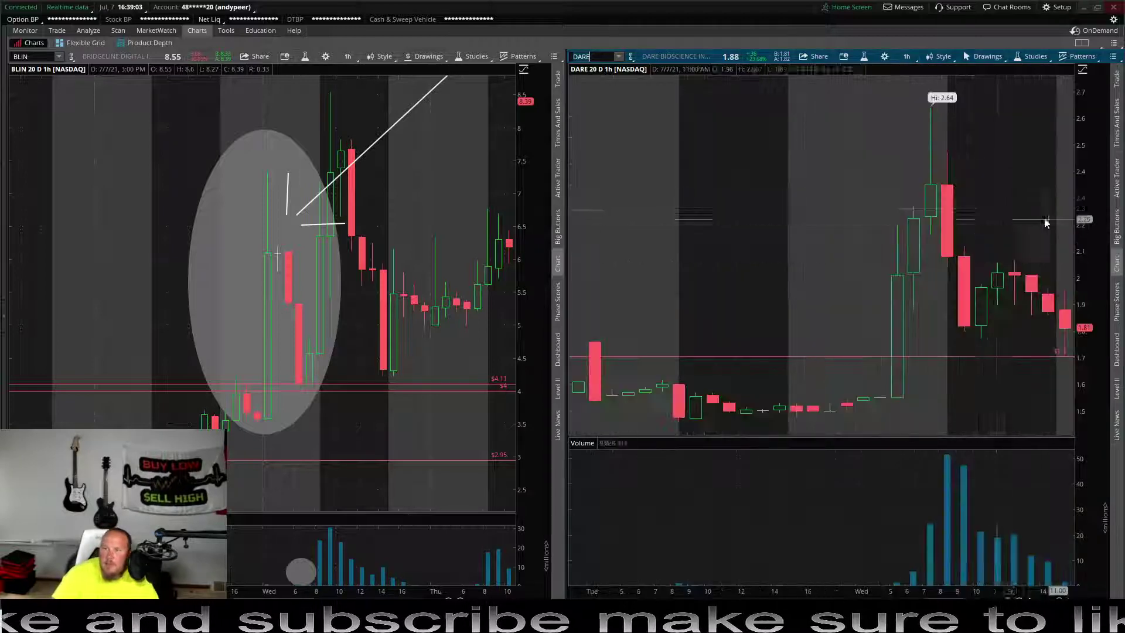
pyautogui.scroll(3, 917, 205)
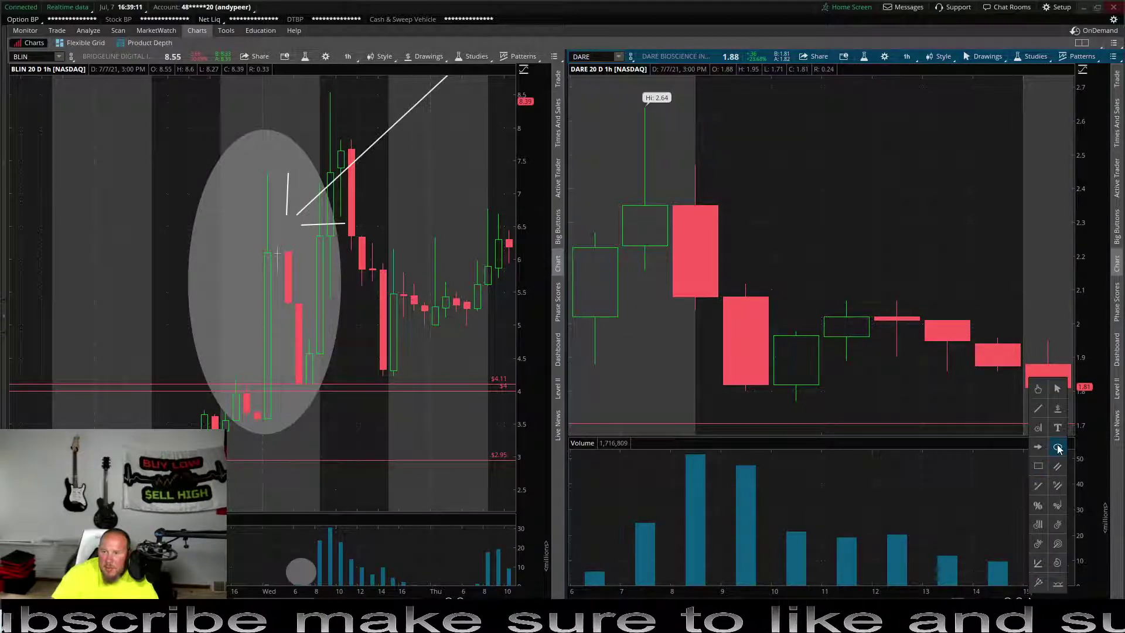
# Draw an ellipse around DARE's red pullback candles after the 2.64 high.
pyautogui.click(1058, 449)
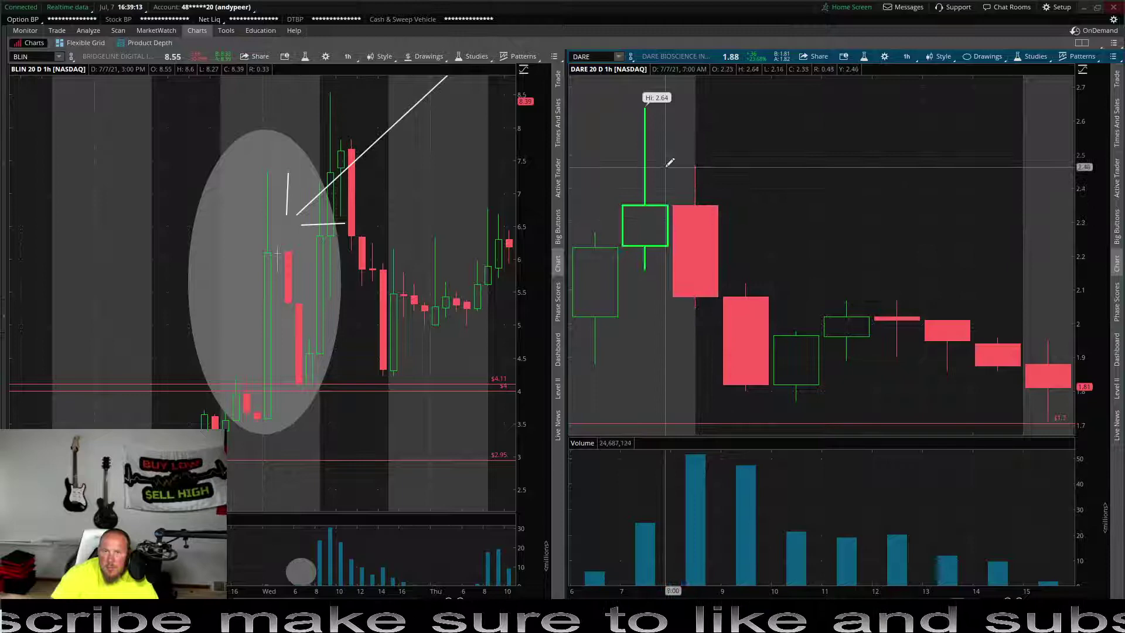
pyautogui.moveTo(670, 161); pyautogui.dragTo(842, 420)
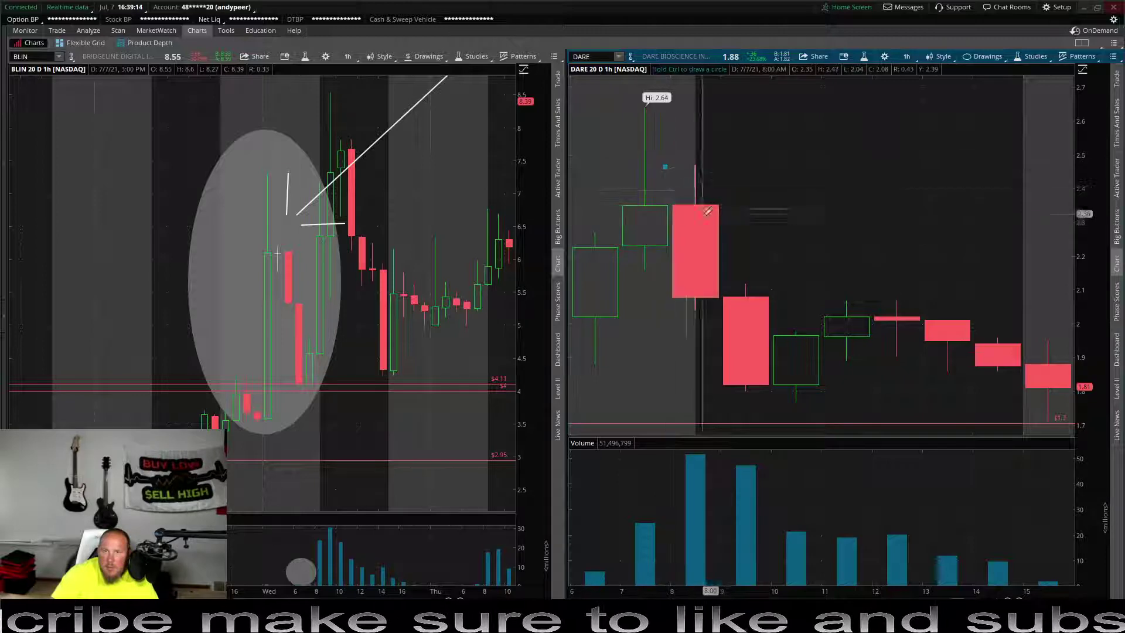
pyautogui.click(842, 420)
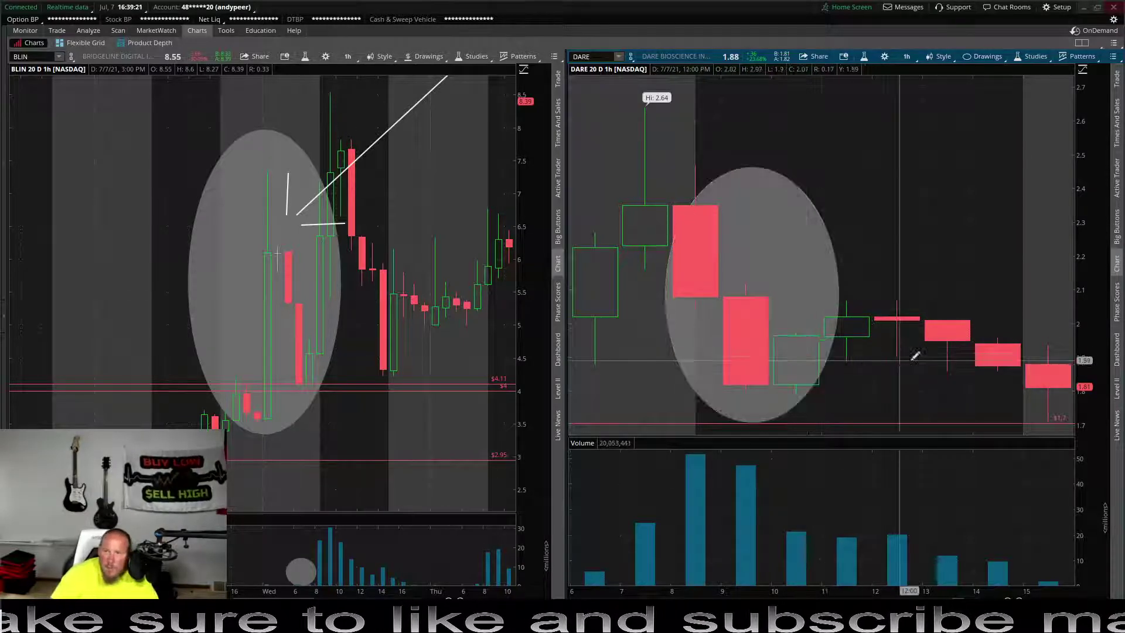
pyautogui.scroll(-3, 915, 246)
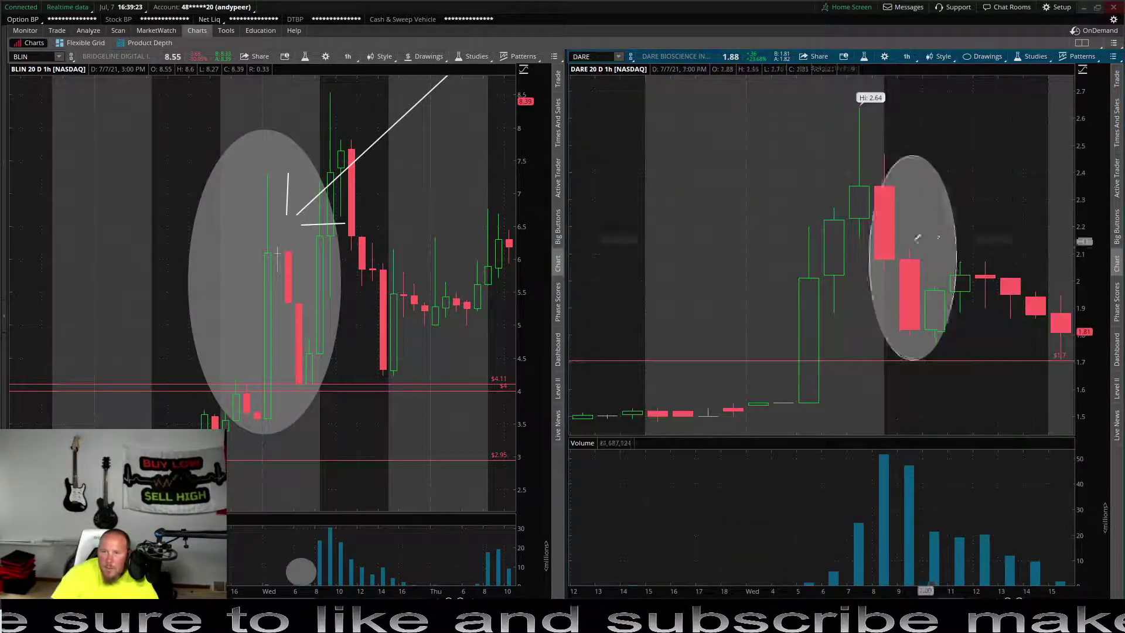